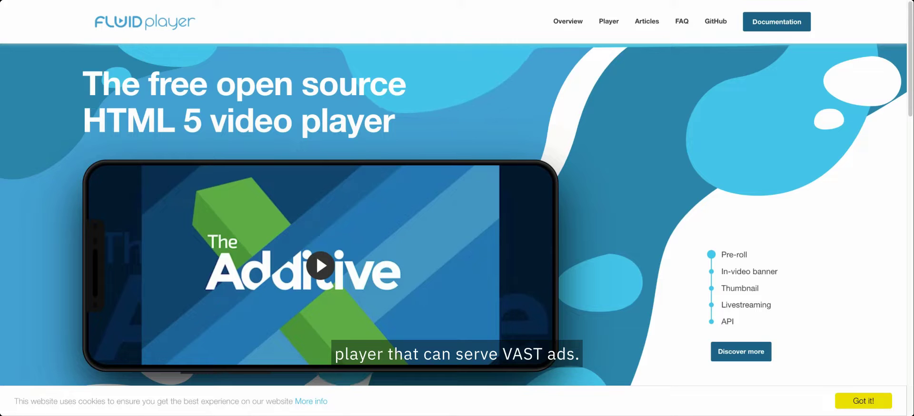
Play the Fluid Player homepage demo video, beginning with its skippable pre-roll ad
{"action": "left_click", "coordinate": [320, 265]}
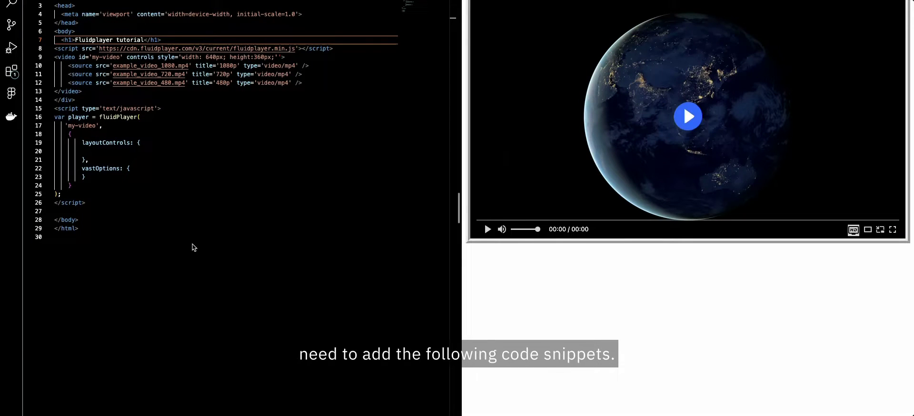
Highlight the Fluid Player script include, the video tag's controls, and the 1080p, 720p and 480p source lines
{"action": "left_click", "coordinate": [35, 49]}
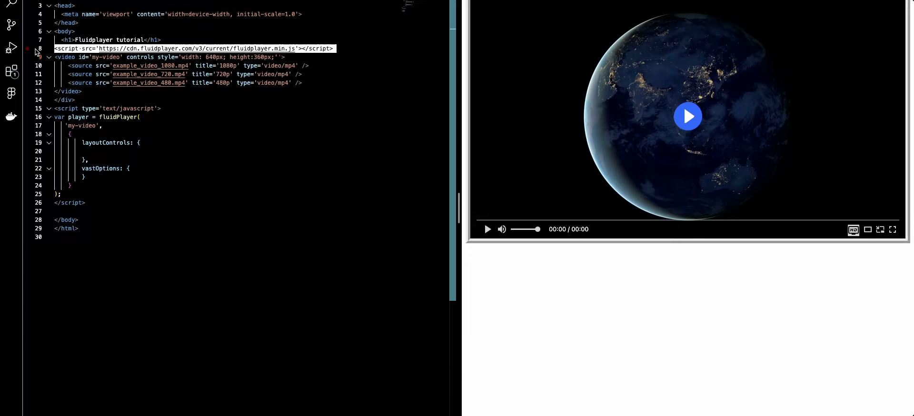
{"action": "left_click", "coordinate": [34, 58]}
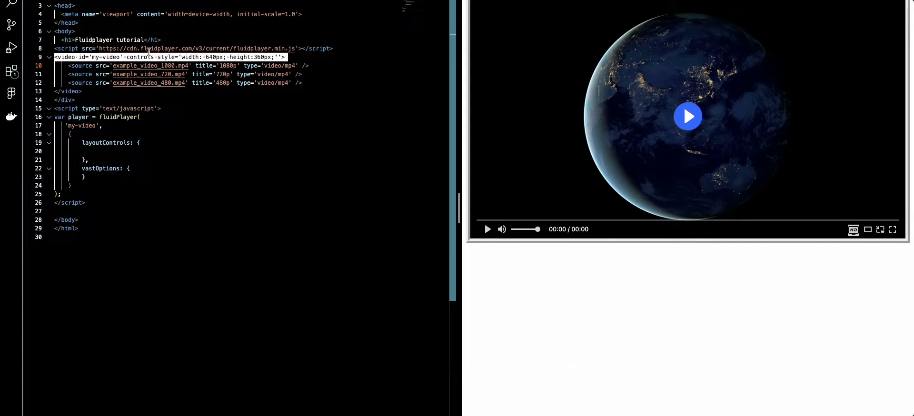
{"action": "double_click", "coordinate": [135, 61]}
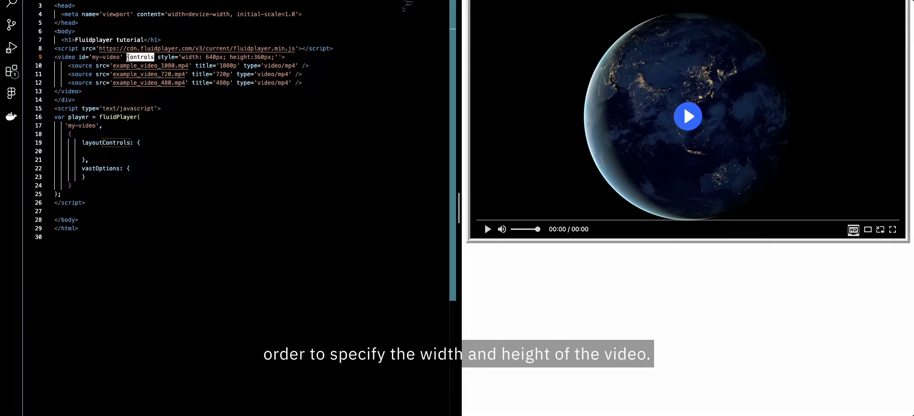
{"action": "left_click", "coordinate": [34, 66]}
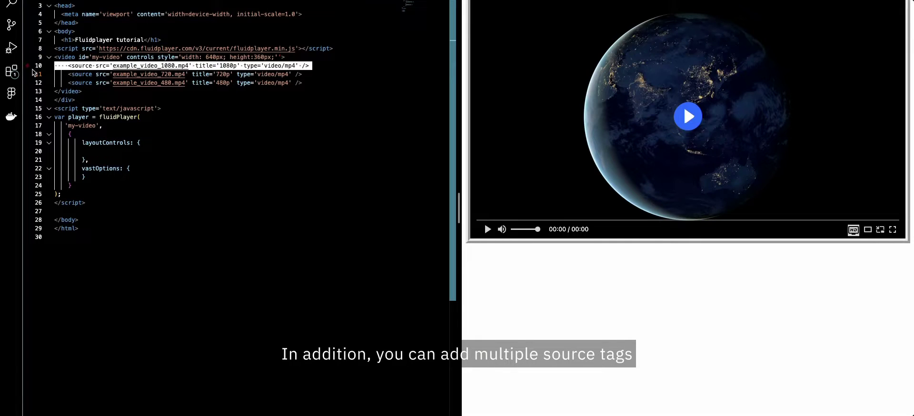
{"action": "left_click", "coordinate": [34, 74]}
{"action": "left_click", "coordinate": [34, 83]}
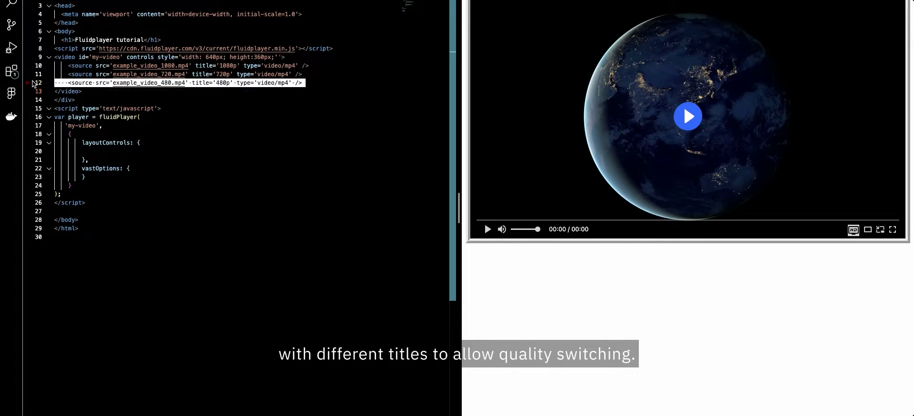
Highlight the setup script's layoutControls and vastOptions lines, then play the Earth video in the preview
{"action": "left_click", "coordinate": [33, 110]}
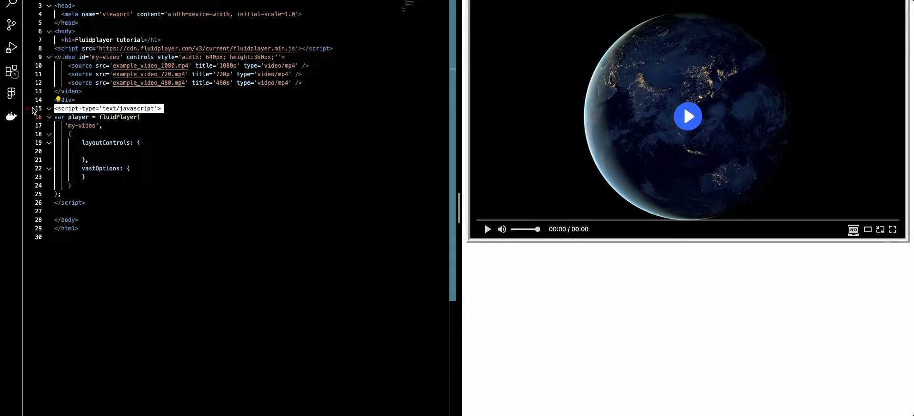
{"action": "left_click", "coordinate": [38, 144]}
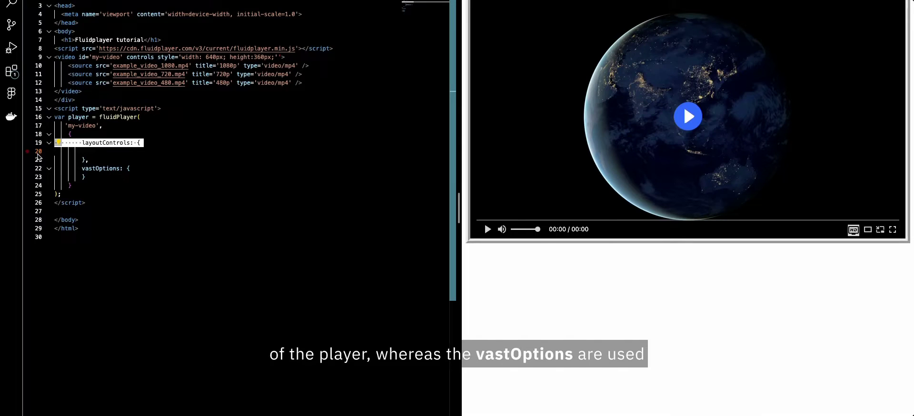
{"action": "left_click", "coordinate": [38, 169]}
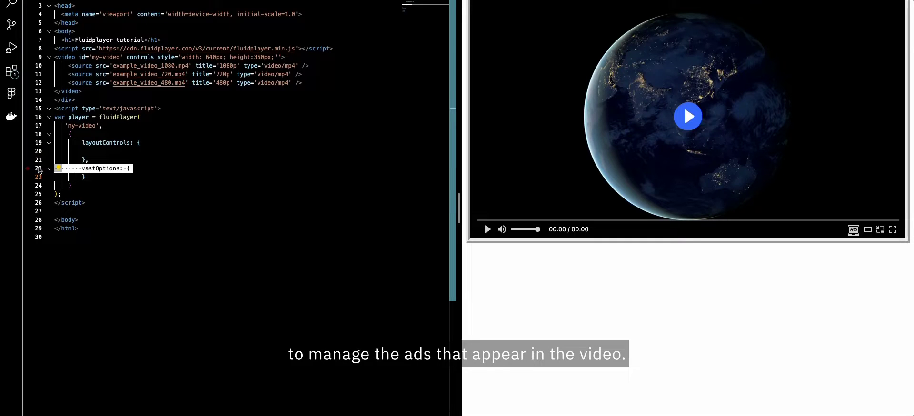
{"action": "left_click", "coordinate": [487, 229]}
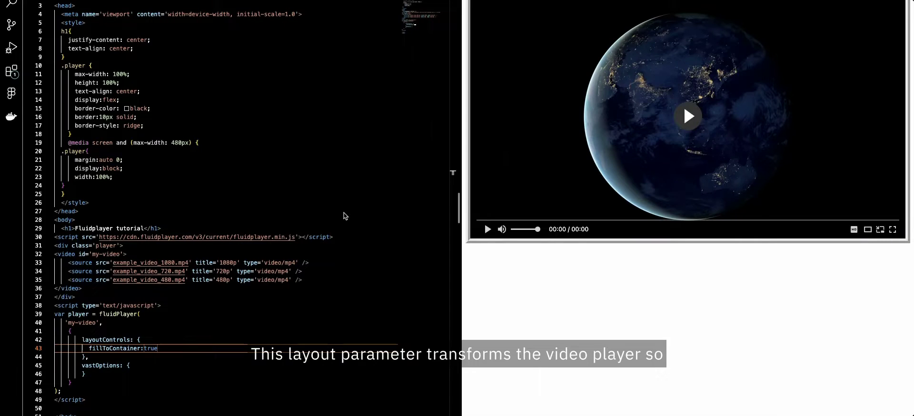
Highlight the fillToContainer: true line and the CSS rules styling the h1 heading and .player
{"action": "left_click", "coordinate": [42, 350]}
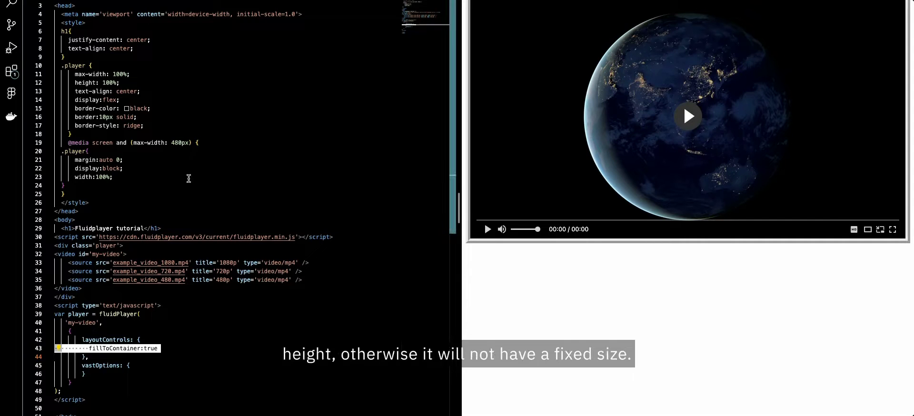
{"action": "left_click_drag", "start_coordinate": [56, 30], "coordinate": [111, 198]}
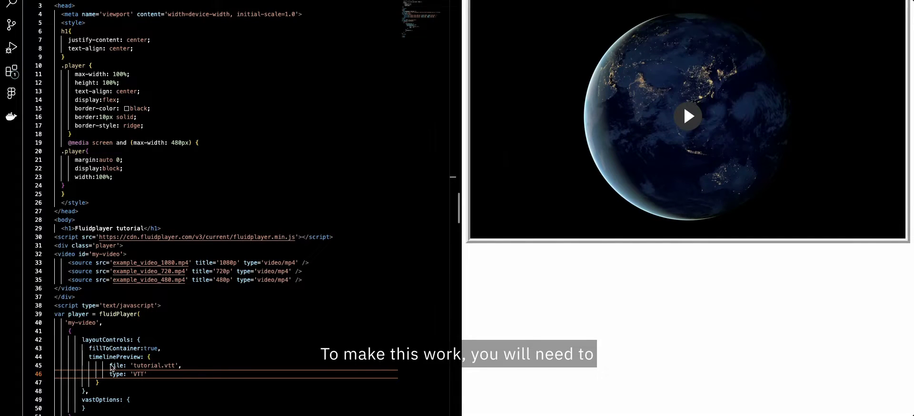
Highlight the tutorial.vtt timeline preview line and the custom play and HD icon CSS rules
{"action": "left_click", "coordinate": [40, 366]}
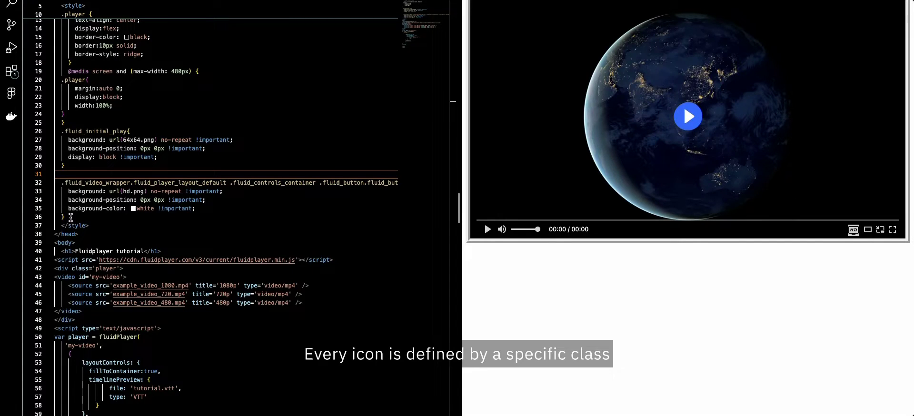
{"action": "left_click_drag", "start_coordinate": [70, 217], "coordinate": [56, 130]}
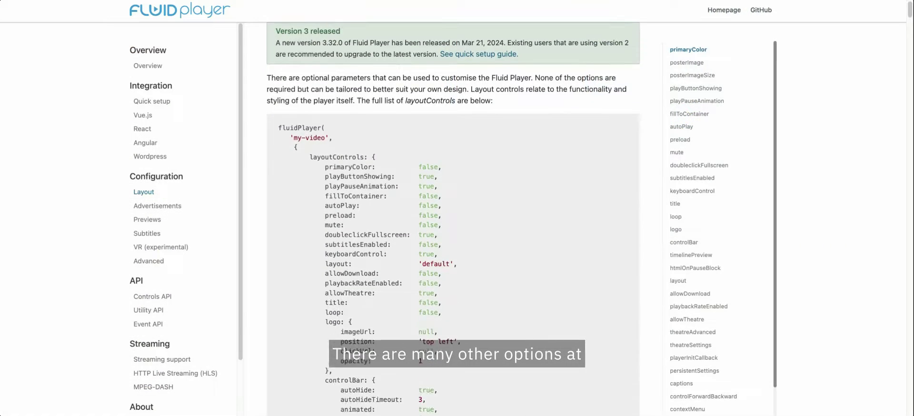
Scroll down through the layoutControls options on the Fluid Player docs Layout page
{"action": "scroll", "coordinate": [453, 224], "scroll_direction": "down", "scroll_amount": 1}
{"action": "scroll", "coordinate": [452, 223], "scroll_direction": "down", "scroll_amount": 1}
{"action": "scroll", "coordinate": [452, 224], "scroll_direction": "down", "scroll_amount": 1}
{"action": "scroll", "coordinate": [452, 224], "scroll_direction": "down", "scroll_amount": 1}
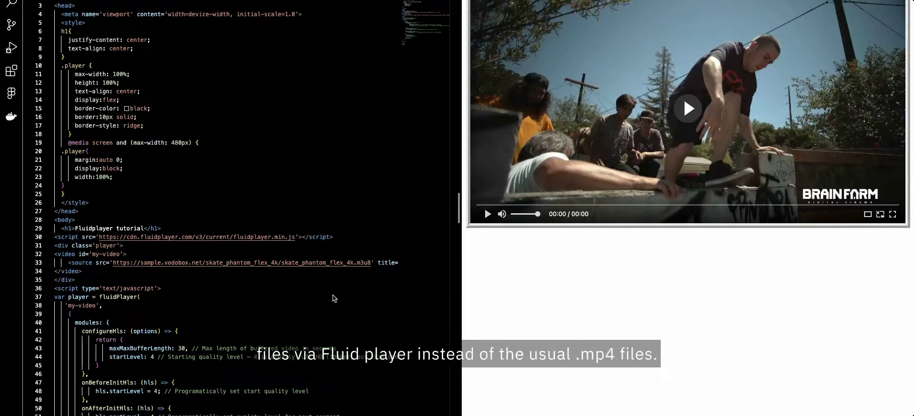
Highlight the HLS .m3u8 source line and its application/x-mpegURL type value
{"action": "left_click", "coordinate": [36, 263]}
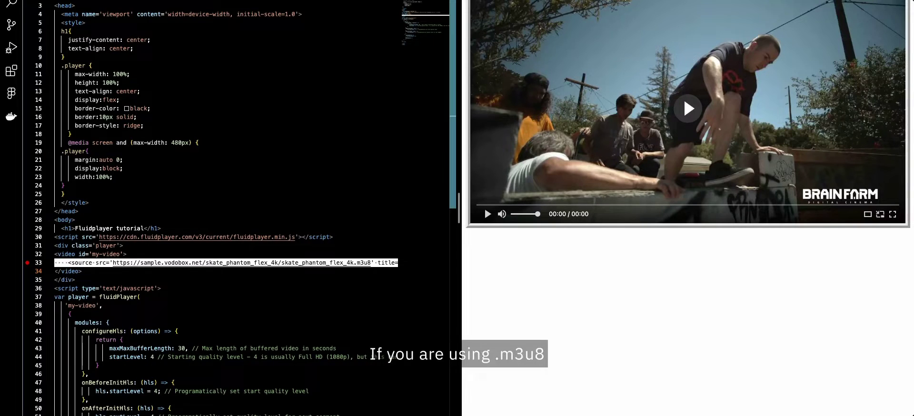
{"action": "scroll", "coordinate": [94, 315], "scroll_direction": "right", "scroll_amount": 3}
{"action": "scroll", "coordinate": [94, 315], "scroll_direction": "right", "scroll_amount": 2}
{"action": "scroll", "coordinate": [226, 209], "scroll_direction": "right", "scroll_amount": 1}
{"action": "scroll", "coordinate": [226, 209], "scroll_direction": "right", "scroll_amount": 1}
{"action": "scroll", "coordinate": [226, 209], "scroll_direction": "right", "scroll_amount": 1}
{"action": "double_click", "coordinate": [327, 263]}
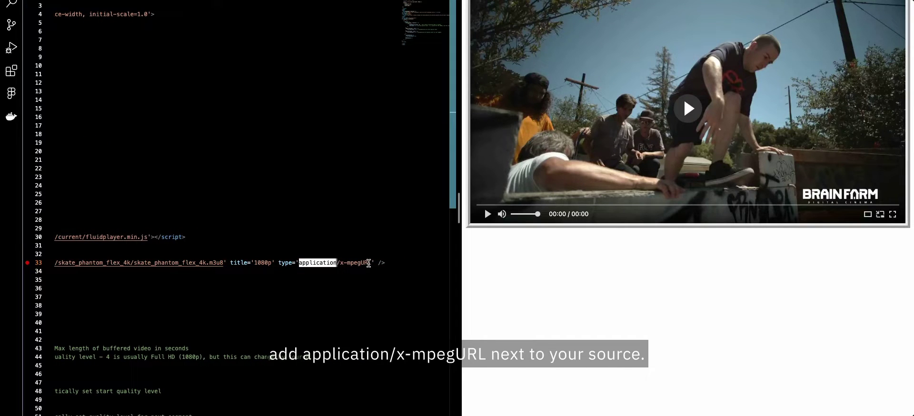
{"action": "left_click_drag", "start_coordinate": [371, 263], "coordinate": [343, 264]}
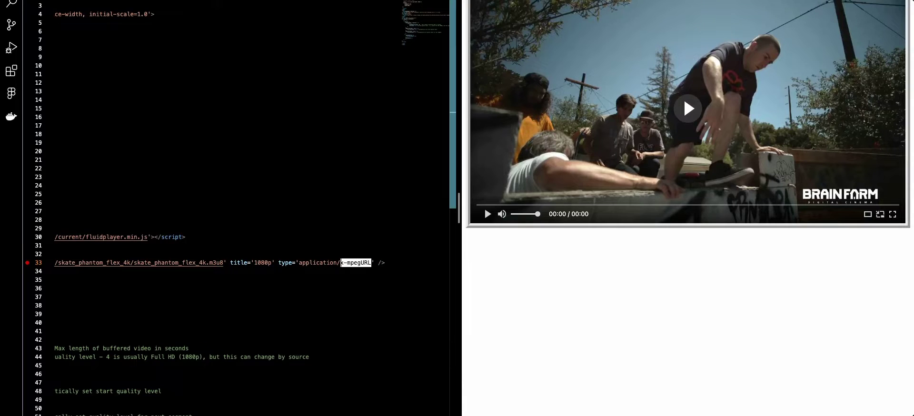
{"action": "scroll", "coordinate": [226, 213], "scroll_direction": "left", "scroll_amount": 2}
{"action": "scroll", "coordinate": [226, 214], "scroll_direction": "left", "scroll_amount": 2}
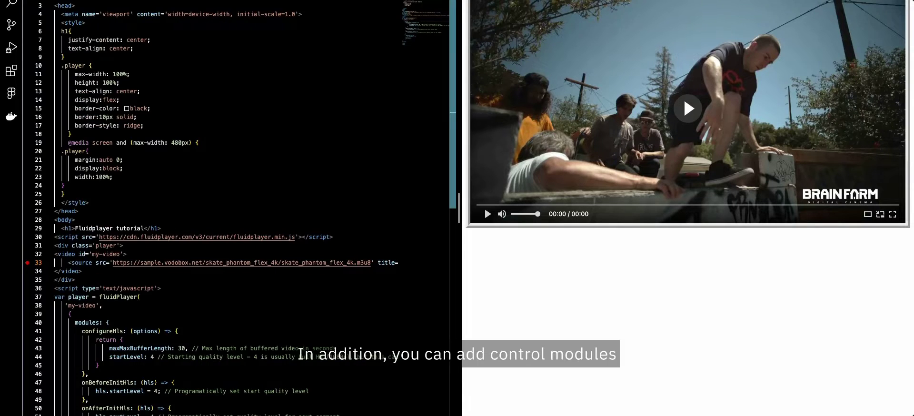
Highlight the HLS modules configuration block, then play the stream and pause it at 00:04
{"action": "scroll", "coordinate": [120, 367], "scroll_direction": "down", "scroll_amount": 3}
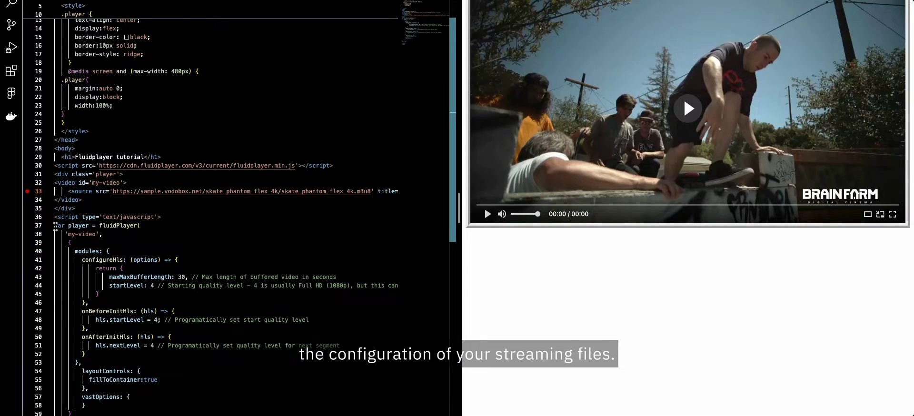
{"action": "left_click_drag", "start_coordinate": [74, 251], "coordinate": [106, 360]}
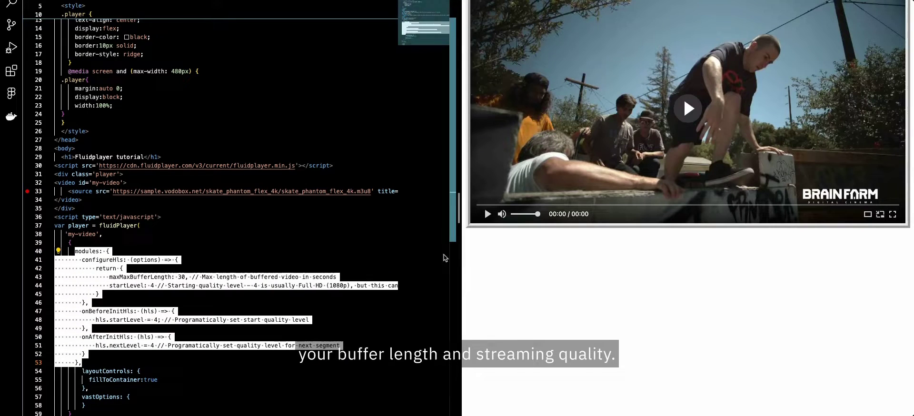
{"action": "left_click", "coordinate": [688, 109]}
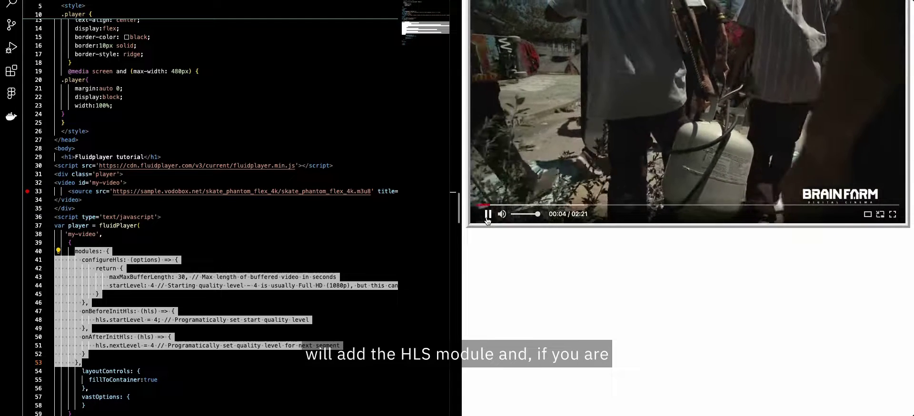
{"action": "left_click", "coordinate": [487, 214]}
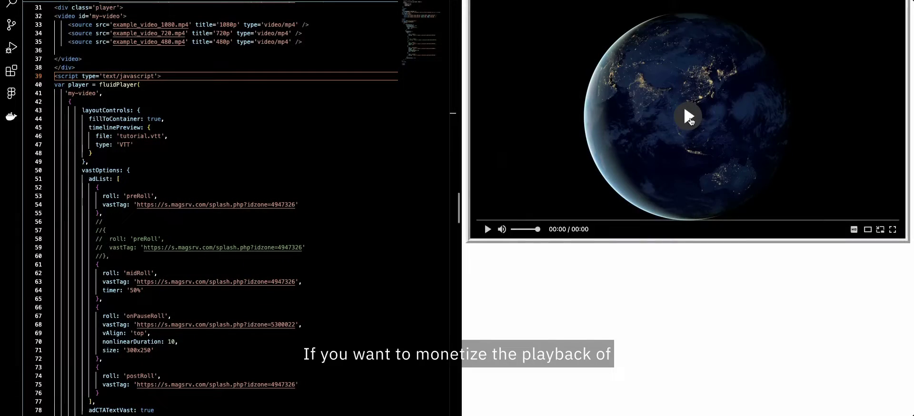
Pause the pre-roll ad at 00:03, then highlight the adList's preRoll, midRoll, onPauseRoll and postRoll entries
{"action": "left_click", "coordinate": [690, 118]}
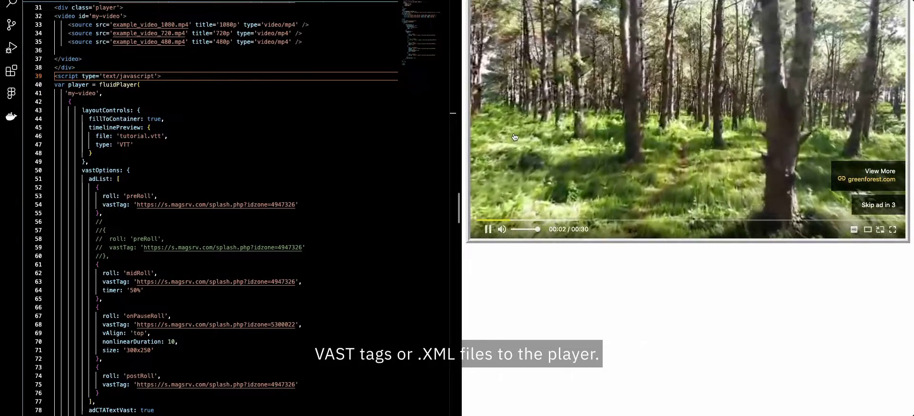
{"action": "left_click", "coordinate": [489, 230]}
{"action": "left_click", "coordinate": [38, 180]}
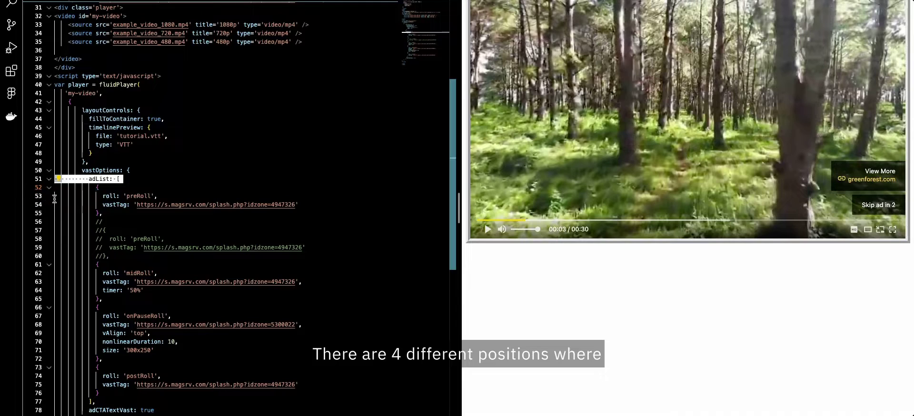
{"action": "left_click", "coordinate": [38, 196]}
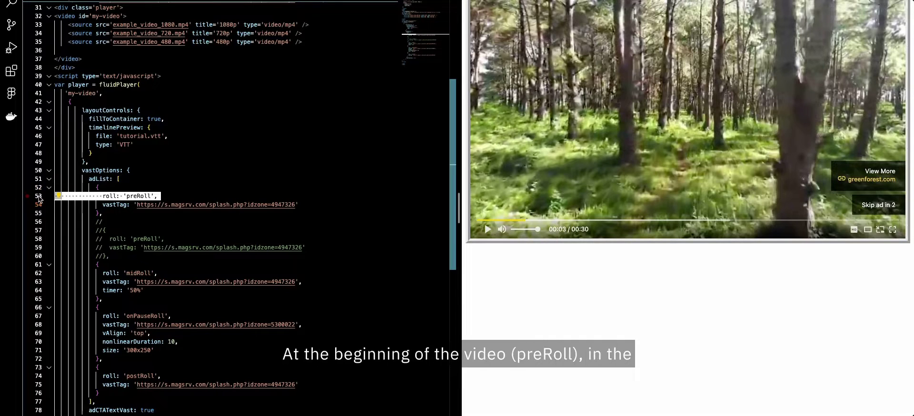
{"action": "left_click", "coordinate": [38, 273]}
{"action": "left_click", "coordinate": [42, 317]}
{"action": "left_click", "coordinate": [38, 376]}
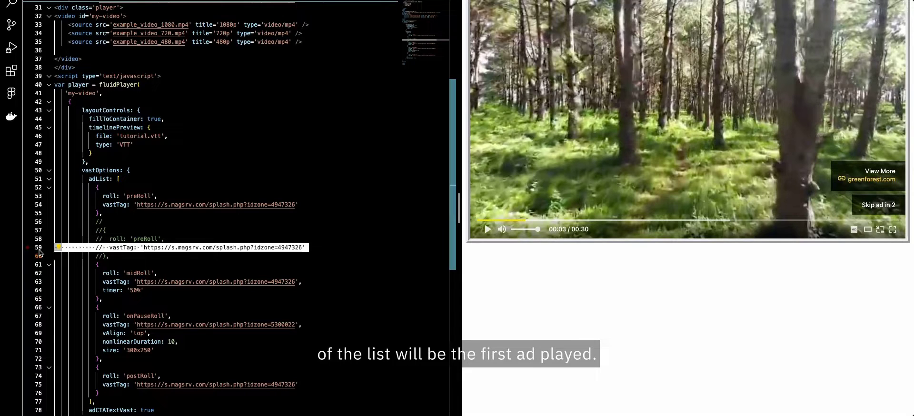
{"action": "left_click", "coordinate": [374, 256]}
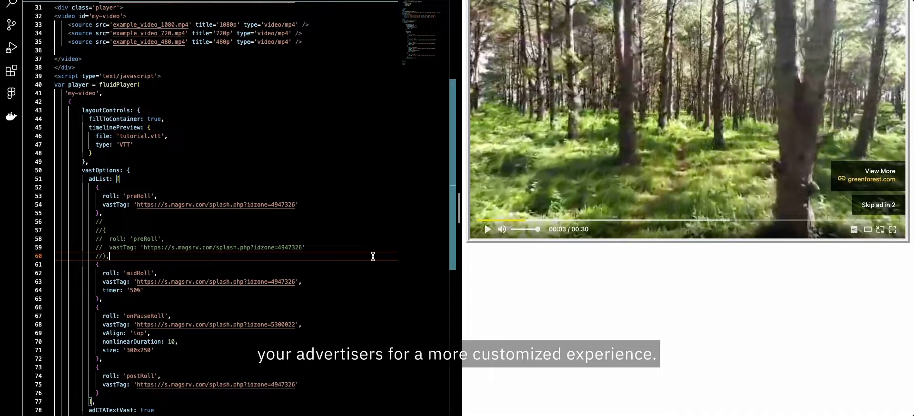
Highlight adCTATextVast: true on line 78 and resume the pre-roll ad, now skippable
{"action": "left_click", "coordinate": [38, 409]}
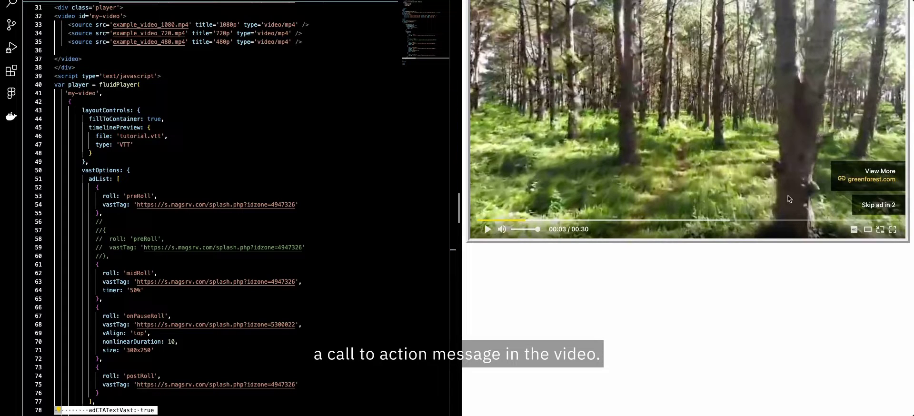
{"action": "left_click", "coordinate": [487, 231]}
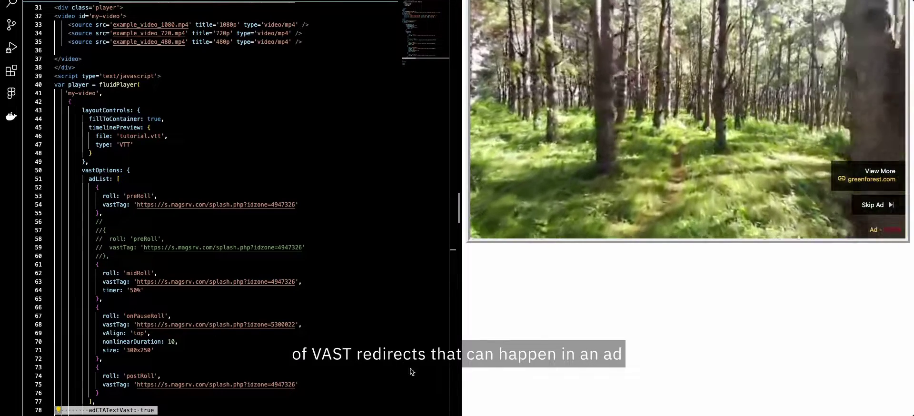